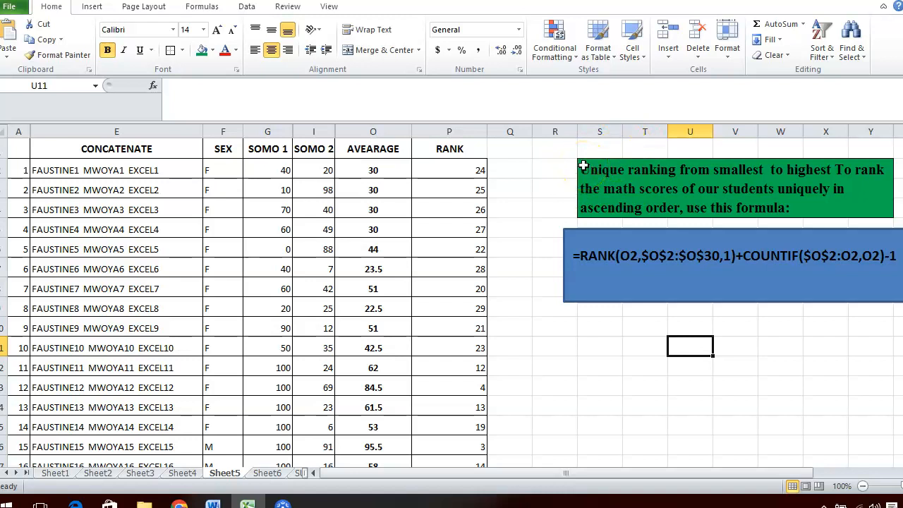
# Step: Clear the existing ranks from P2:P30 in the RANK column
pyautogui.click(466, 162)
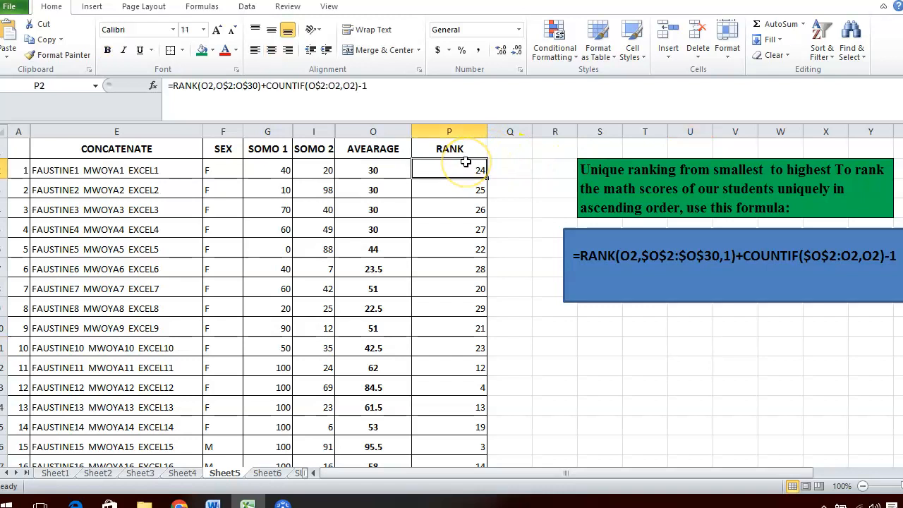
pyautogui.moveTo(461, 168); pyautogui.dragTo(461, 421)
pyautogui.press('Delete')
pyautogui.scroll(5, 461, 422)
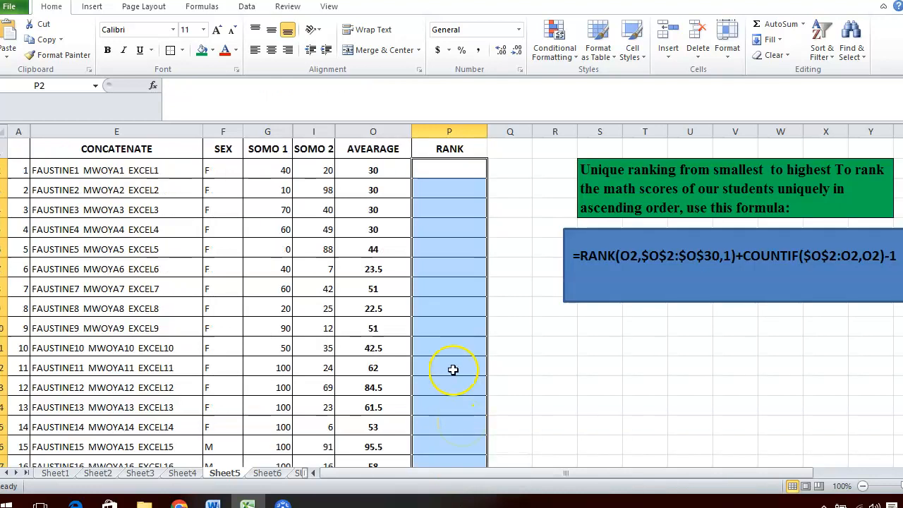
# Step: Begin a RANK formula in cell P2 for the first student
pyautogui.click(434, 171)
pyautogui.write('=')
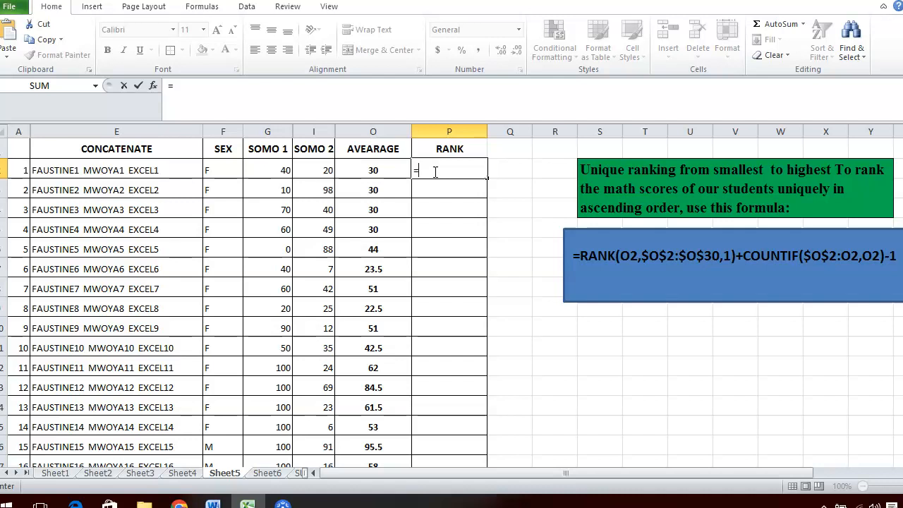
pyautogui.write('rank')
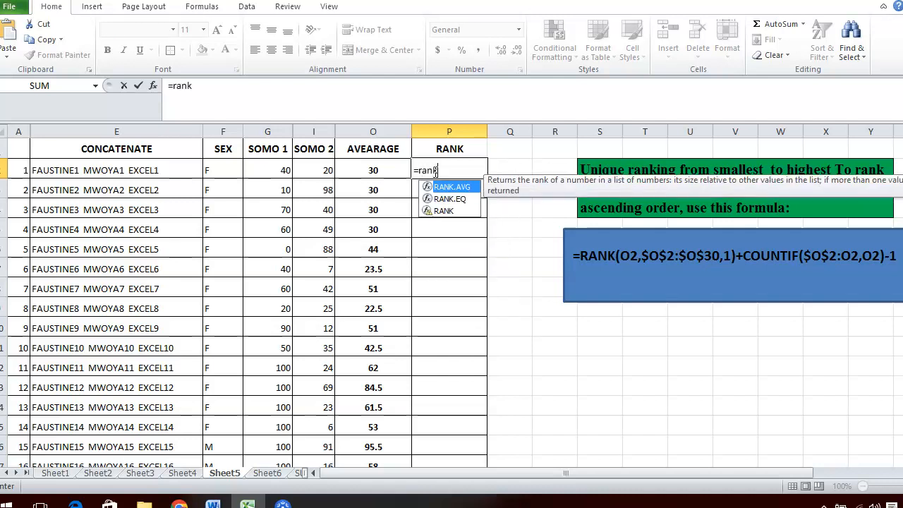
pyautogui.write('(')
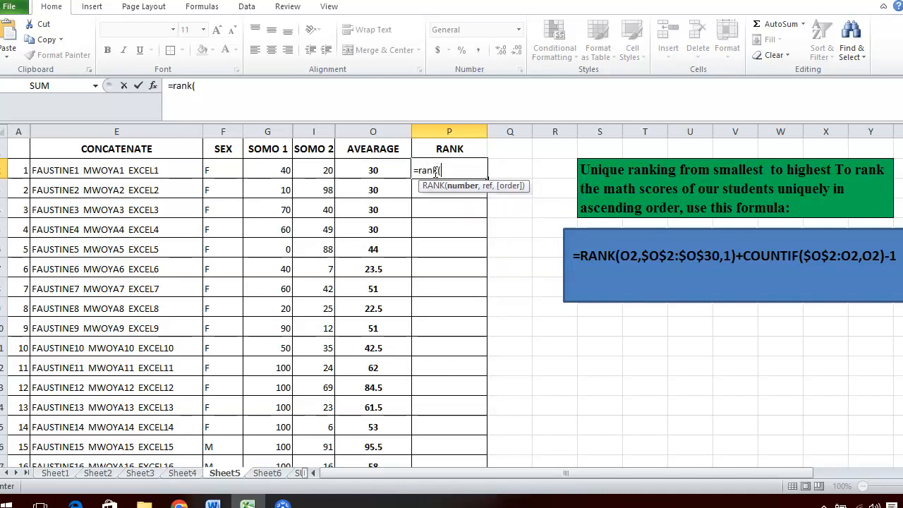
pyautogui.press('BackSpace')
pyautogui.press('BackSpace')
pyautogui.press('BackSpace')
pyautogui.press('BackSpace')
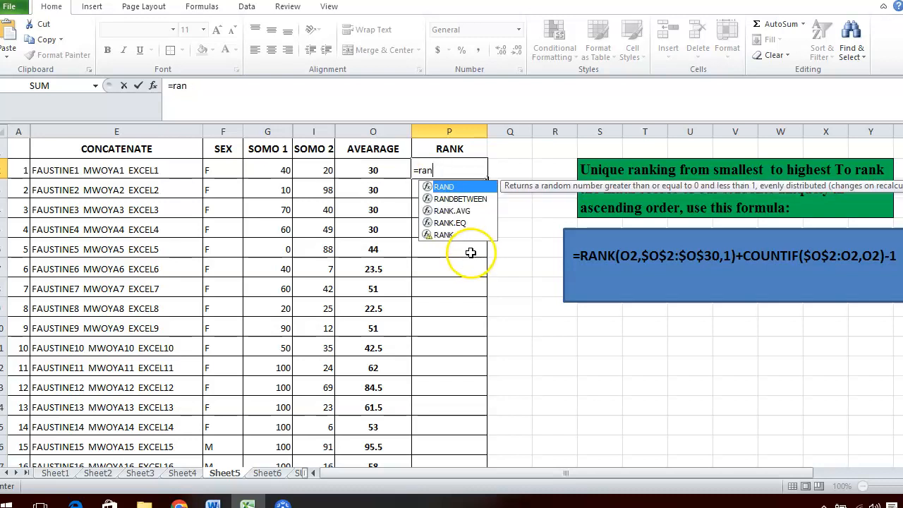
pyautogui.press('BackSpace')
pyautogui.write('R')
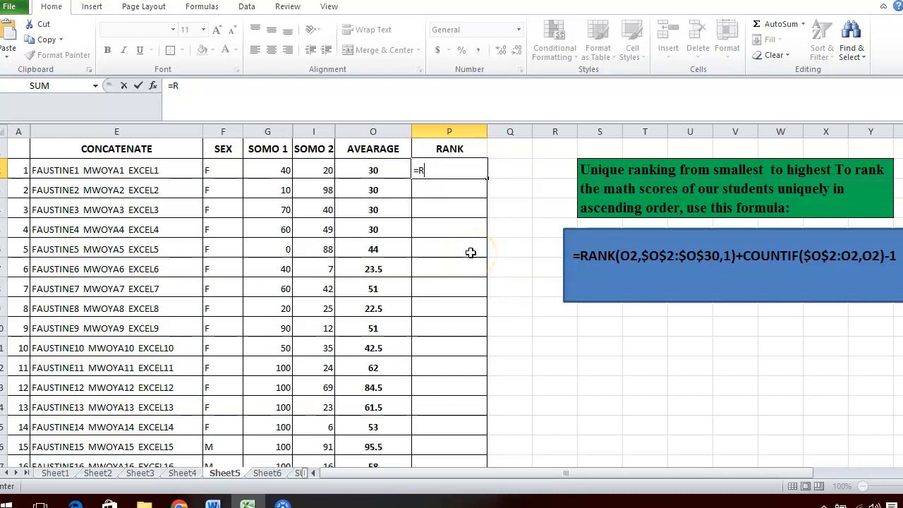
pyautogui.write('ANK')
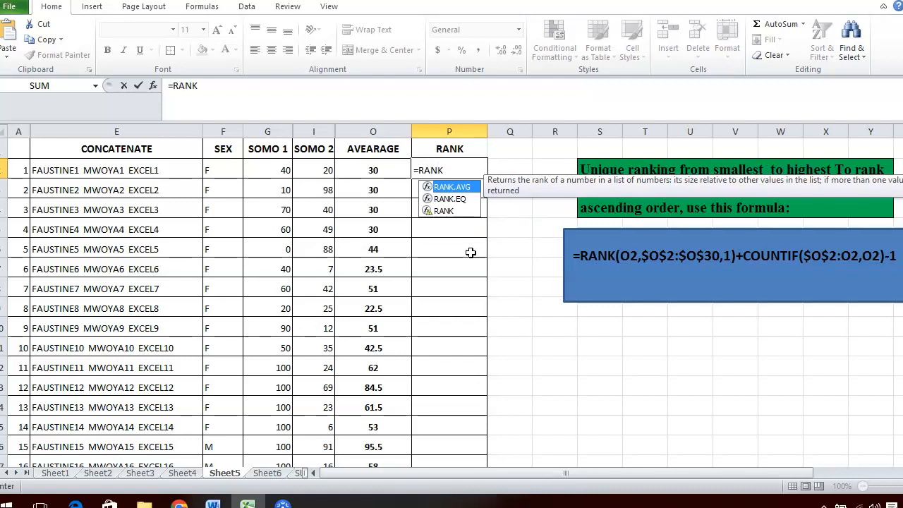
pyautogui.write('(')
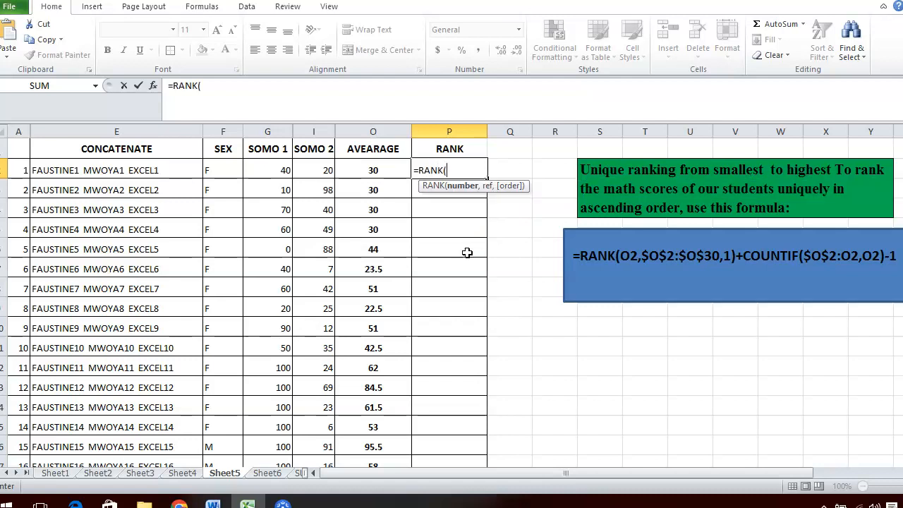
# Step: Give RANK the arguments O2 as the number, O2:O30 as the reference range, and 1 for ascending order
pyautogui.click(372, 166)
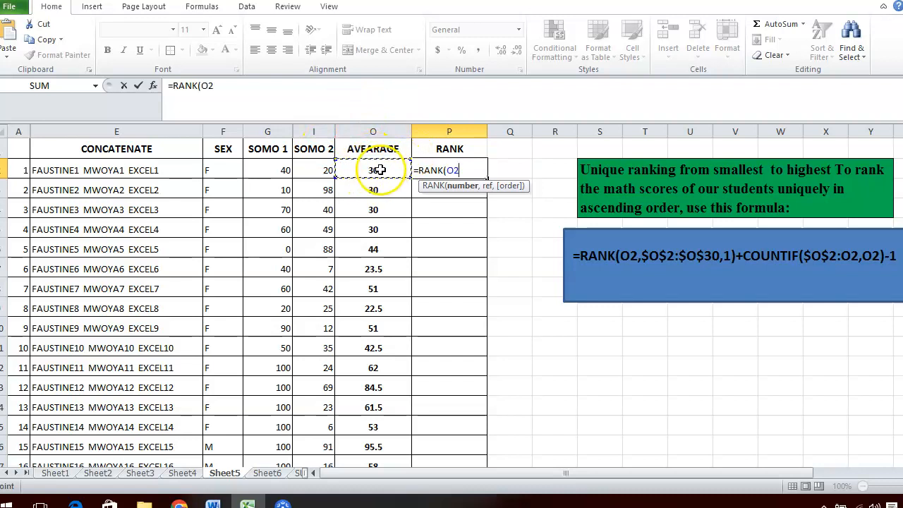
pyautogui.write(',')
pyautogui.click(372, 170)
pyautogui.moveTo(372, 171); pyautogui.dragTo(369, 421)
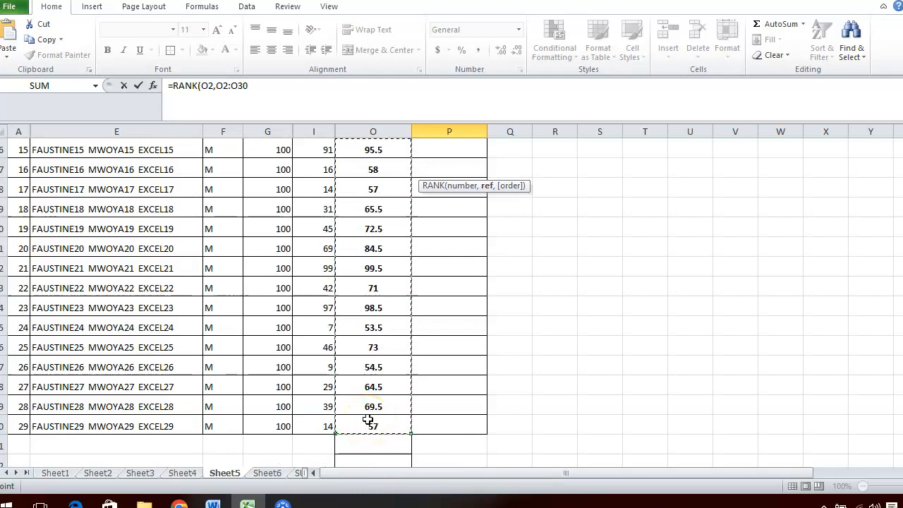
pyautogui.write(',1')
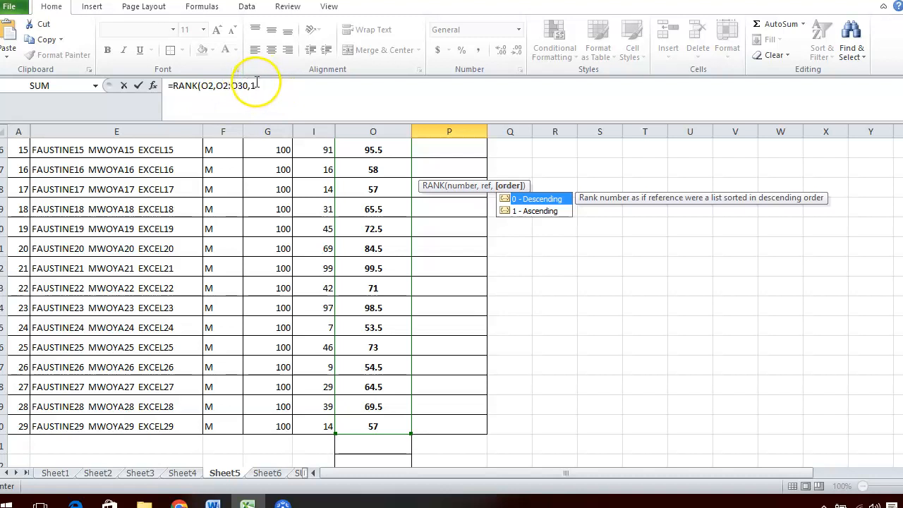
pyautogui.press('BackSpace')
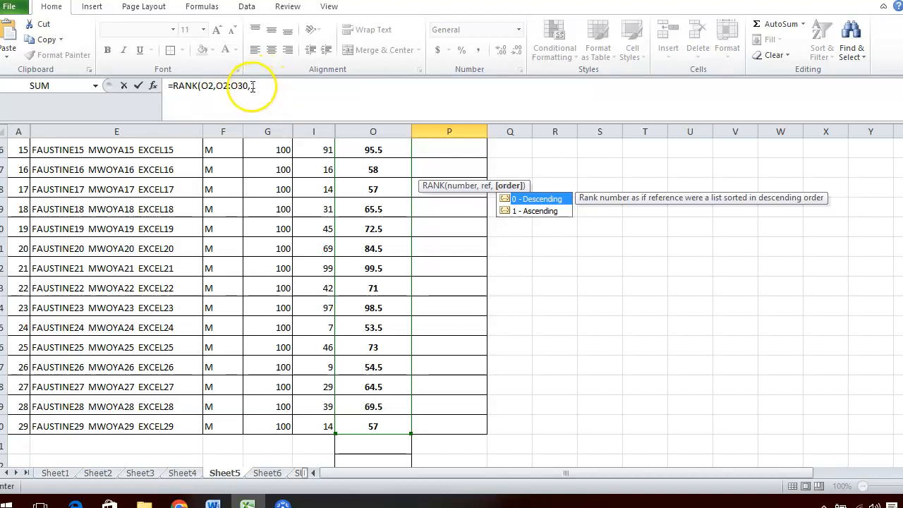
pyautogui.write('1')
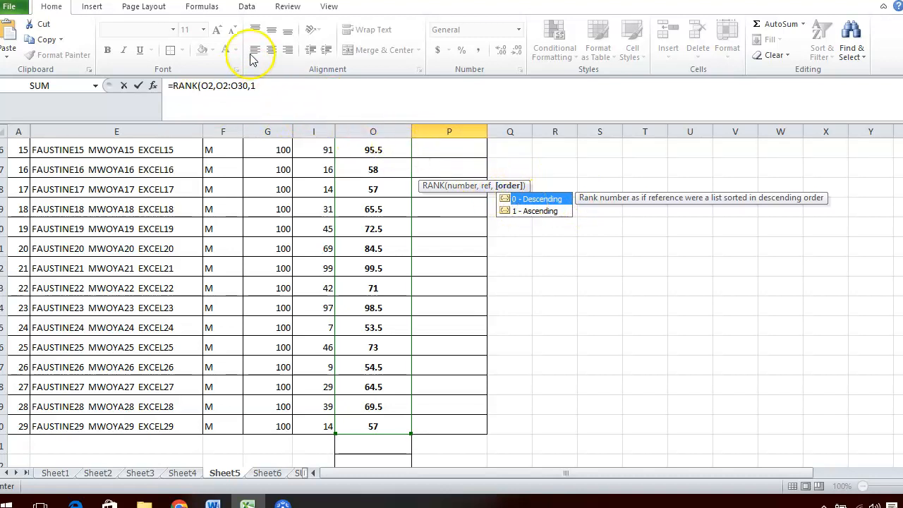
pyautogui.click(531, 212)
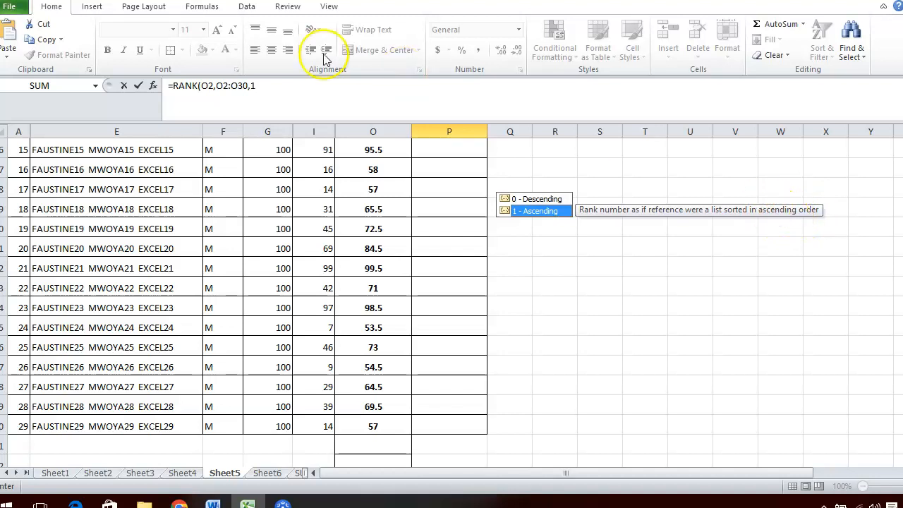
# Step: Close the RANK function and lock the rows of its reference range as O$2:O$30
pyautogui.click(270, 87)
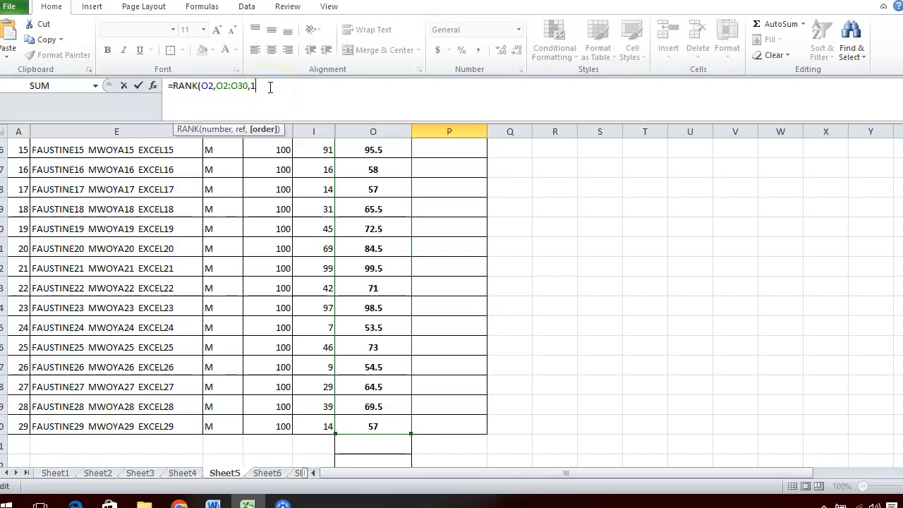
pyautogui.click(224, 86)
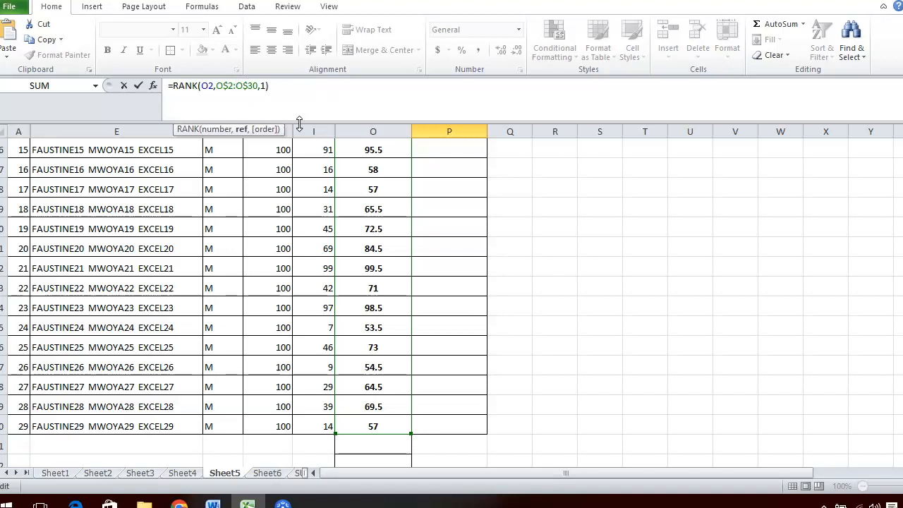
pyautogui.click(204, 85)
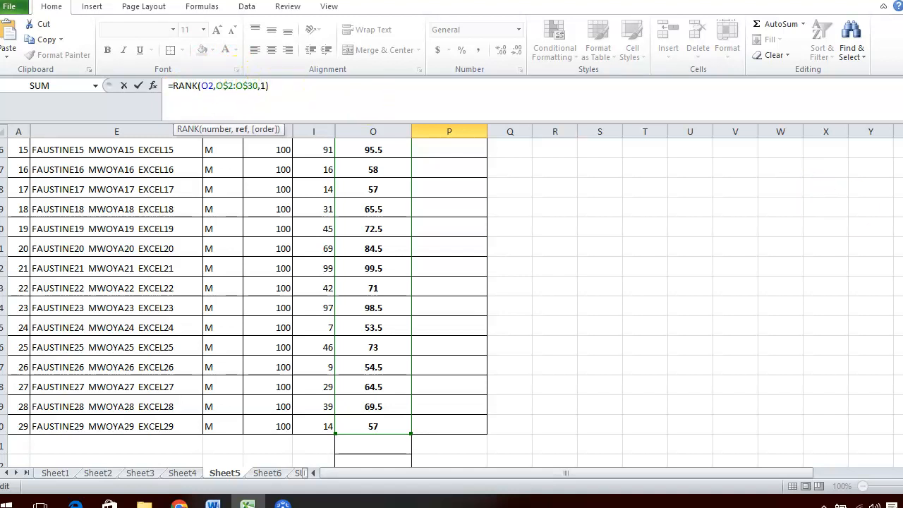
pyautogui.moveTo(902, 431); pyautogui.dragTo(902, 337)
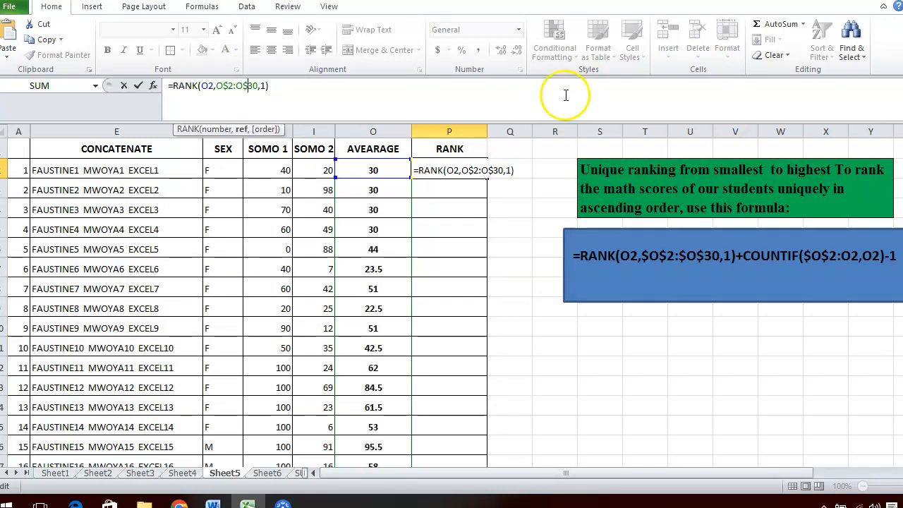
# Step: Append +COUNTIF(O$2:O2,O2)-1 after the RANK function in P2 and enter the formula
pyautogui.click(284, 86)
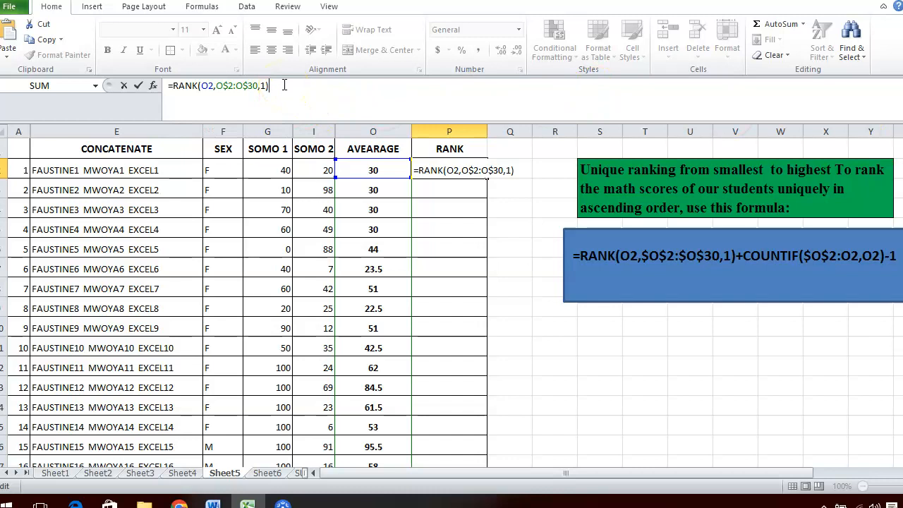
pyautogui.write('+COUN')
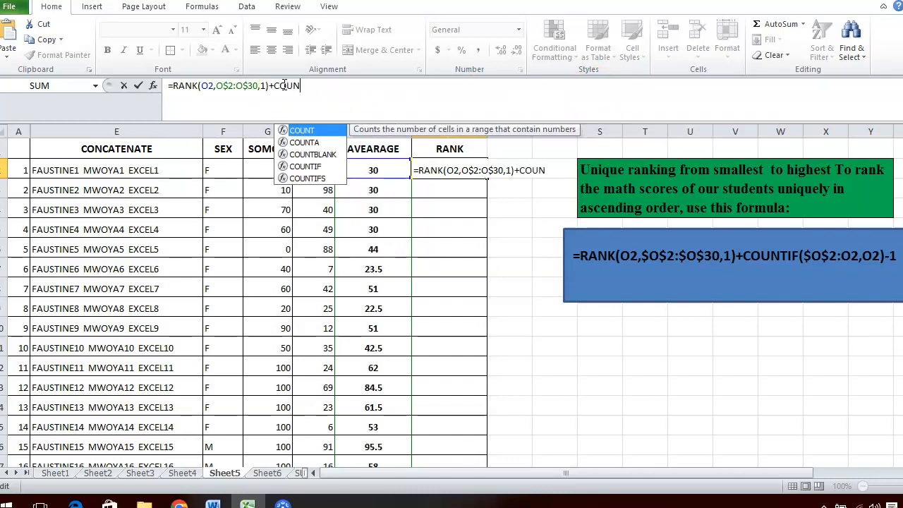
pyautogui.write('TIF')
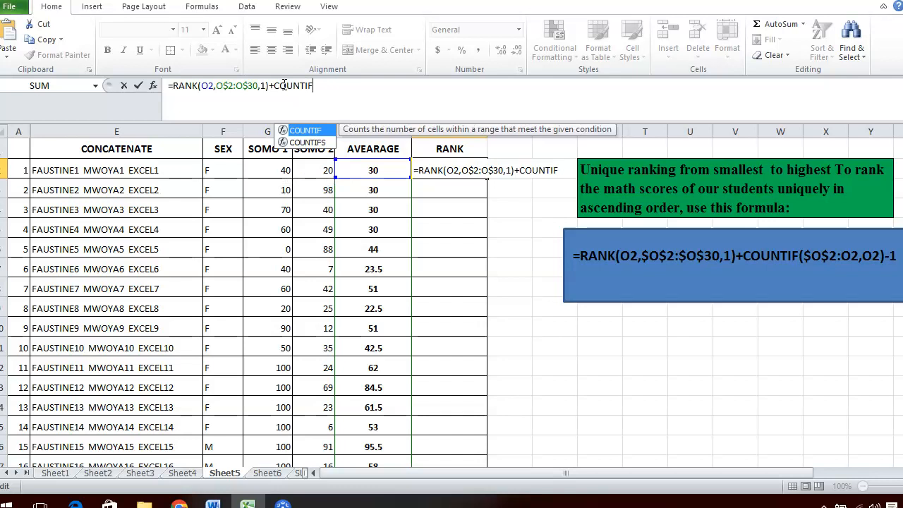
pyautogui.write('(')
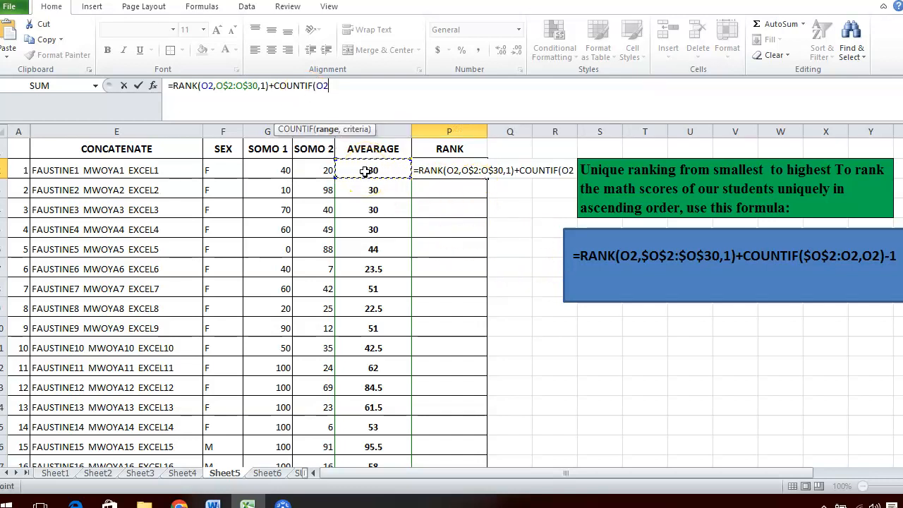
pyautogui.press('F8')
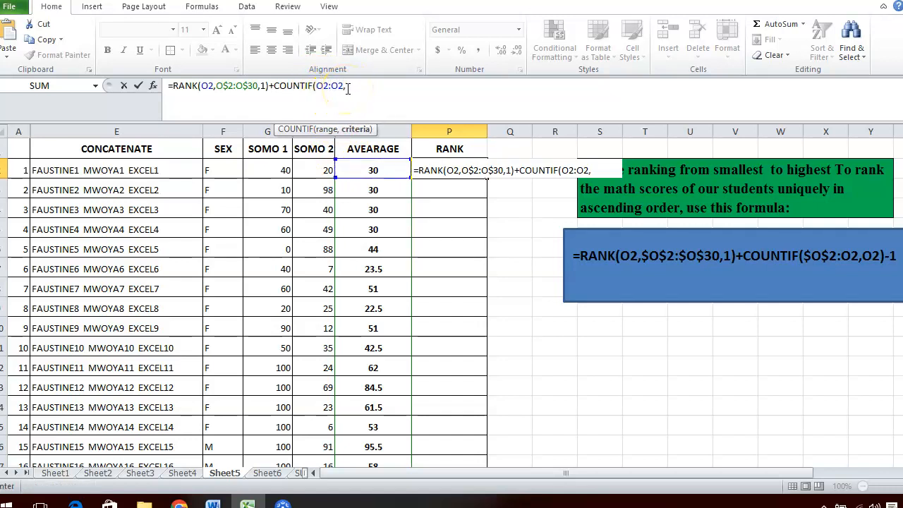
pyautogui.click(367, 166)
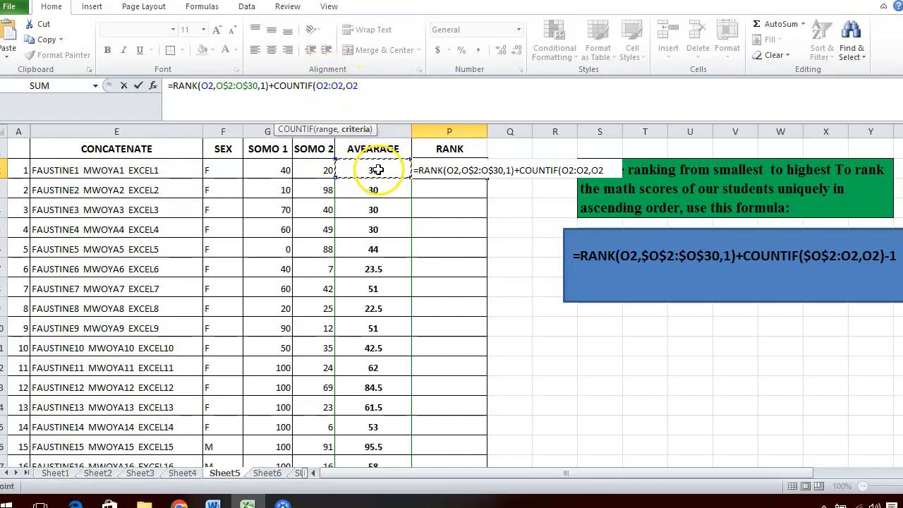
pyautogui.click(322, 86)
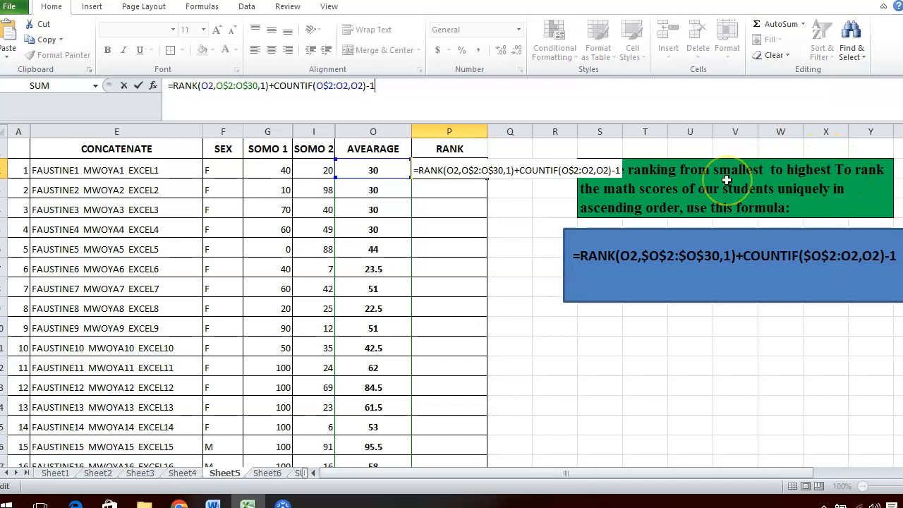
pyautogui.press('Return')
# Step: Fill the unique ranking formula from P2 down to P30
pyautogui.click(434, 165)
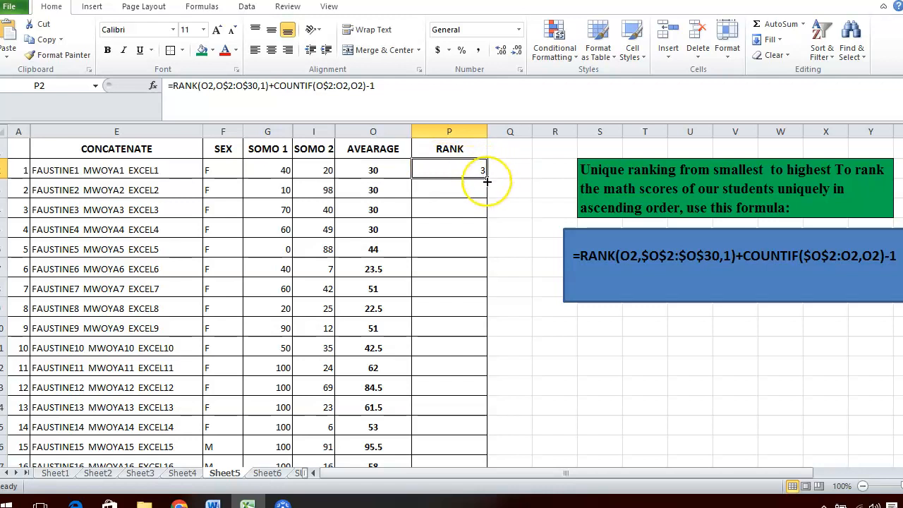
pyautogui.moveTo(487, 181); pyautogui.dragTo(462, 460)
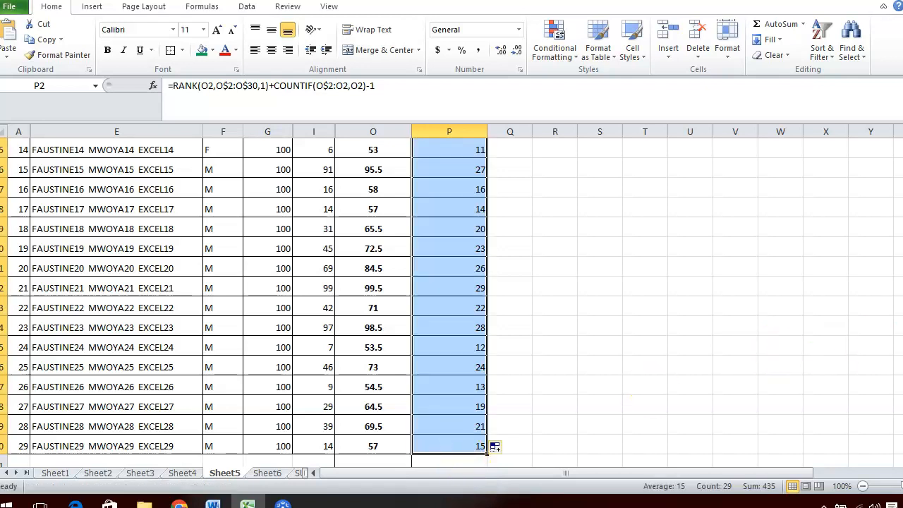
pyautogui.moveTo(902, 374); pyautogui.dragTo(902, 212)
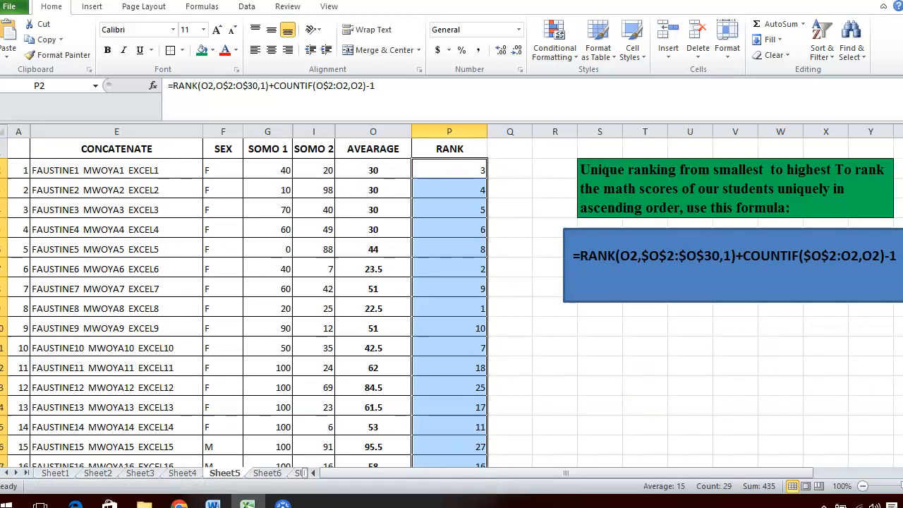
# Step: Select the tied averages in O2:O5 to compare them with their ranks
pyautogui.click(556, 326)
pyautogui.click(379, 170)
pyautogui.moveTo(379, 170); pyautogui.dragTo(383, 191)
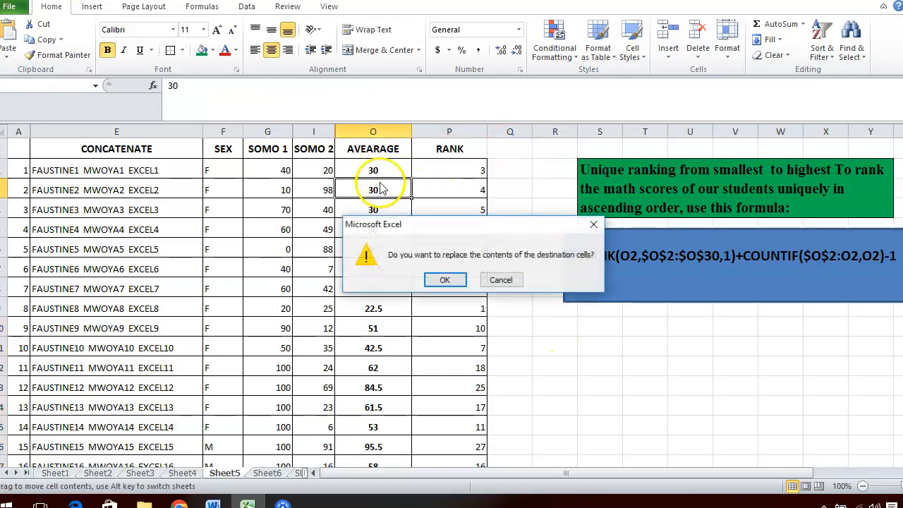
pyautogui.click(593, 225)
pyautogui.moveTo(353, 164); pyautogui.dragTo(352, 223)
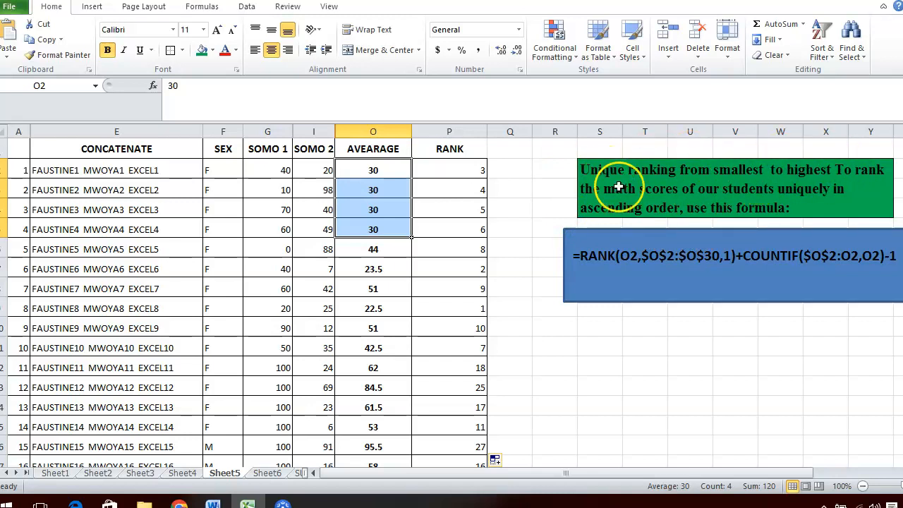
# Step: Start a RANK formula in Q2 with O2 as the number and O2:O30 as the reference range
pyautogui.click(499, 168)
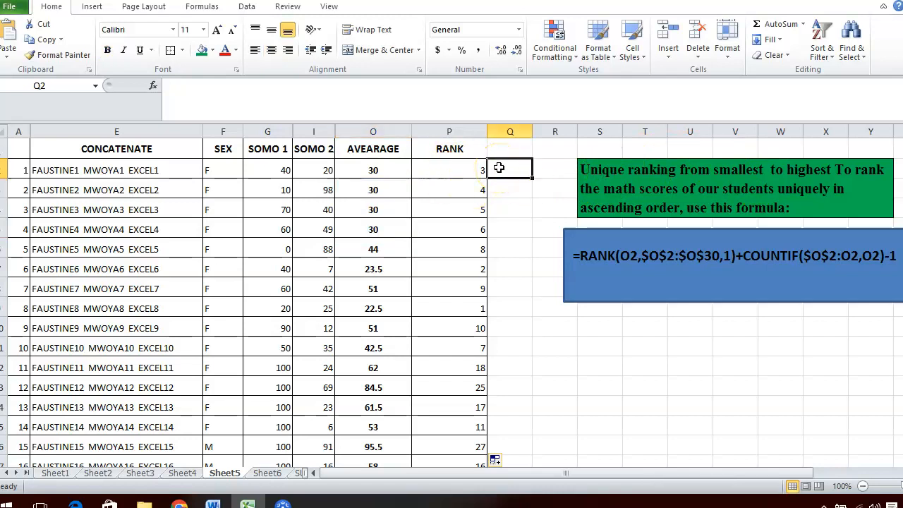
pyautogui.write('=')
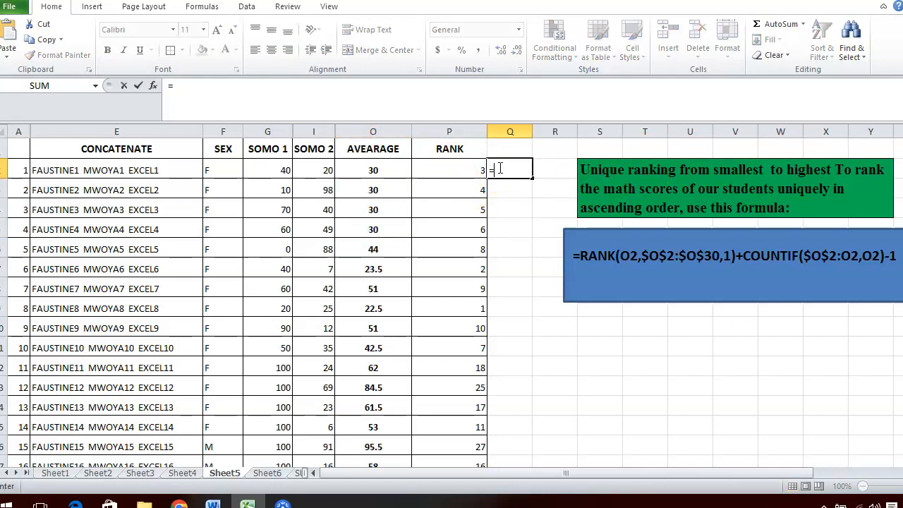
pyautogui.write('RANK')
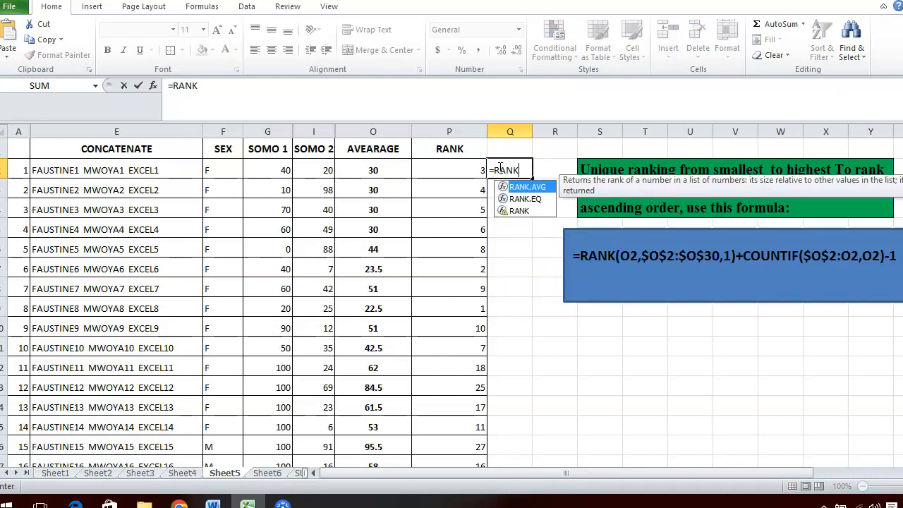
pyautogui.write('(')
pyautogui.click(373, 168)
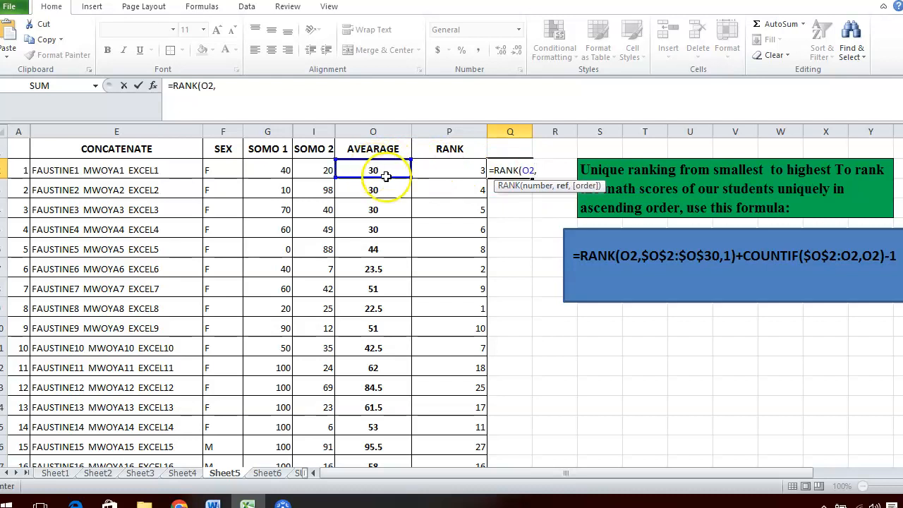
pyautogui.moveTo(363, 164); pyautogui.dragTo(365, 418)
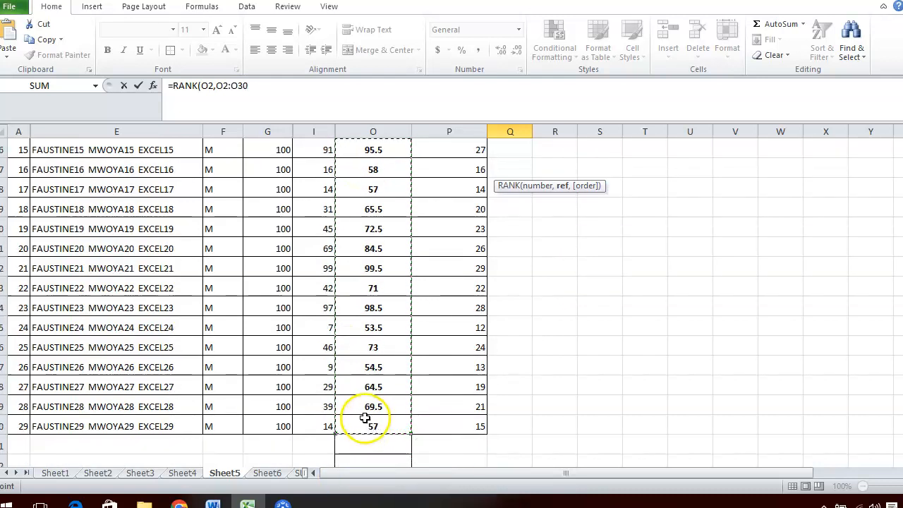
# Step: Lock the reference rows as O$2:O$30, set the order argument to 1 for ascending, and enter the RANK formula
pyautogui.click(222, 84)
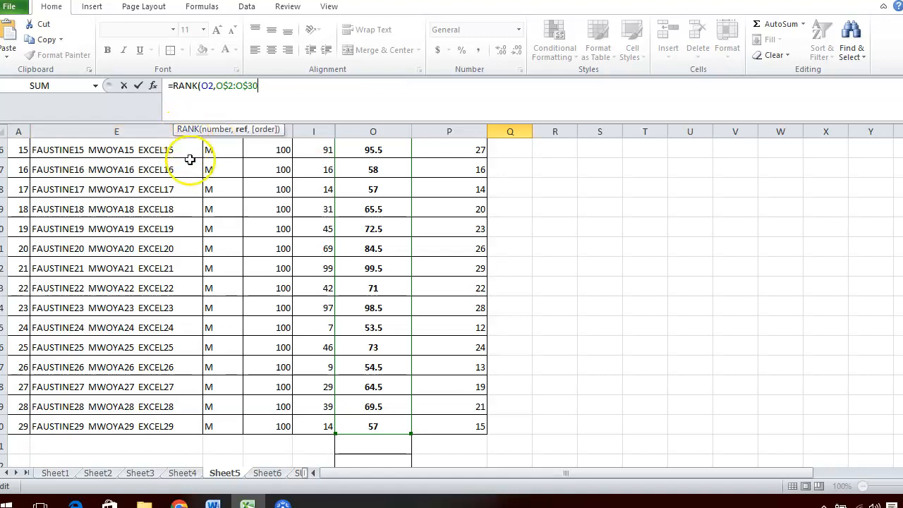
pyautogui.write(',')
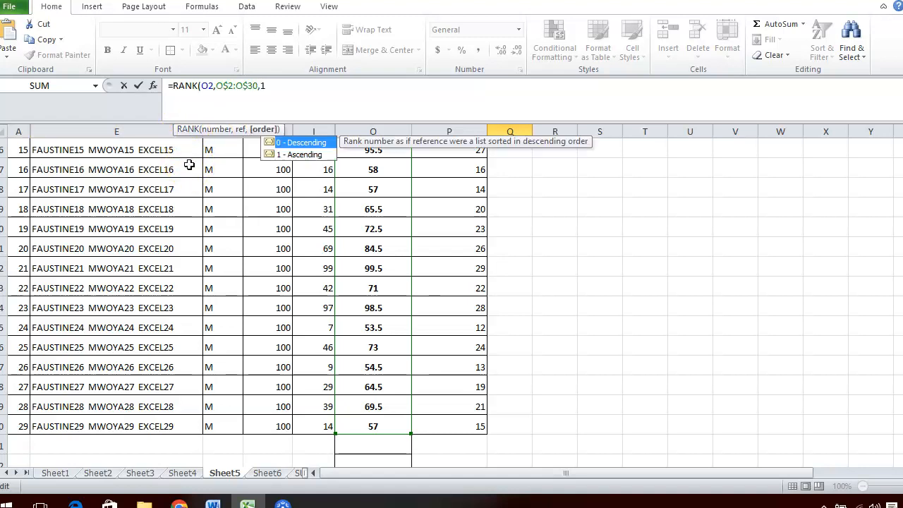
pyautogui.write('1)')
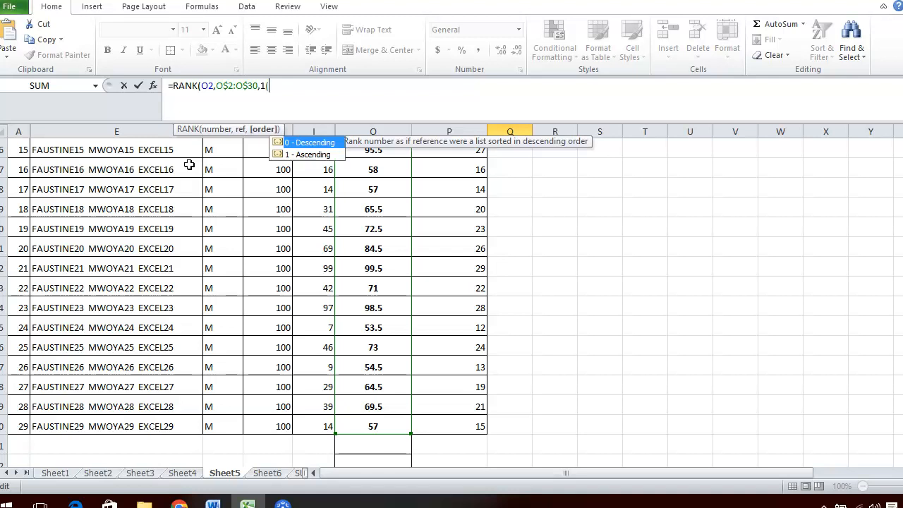
pyautogui.press('BackSpace')
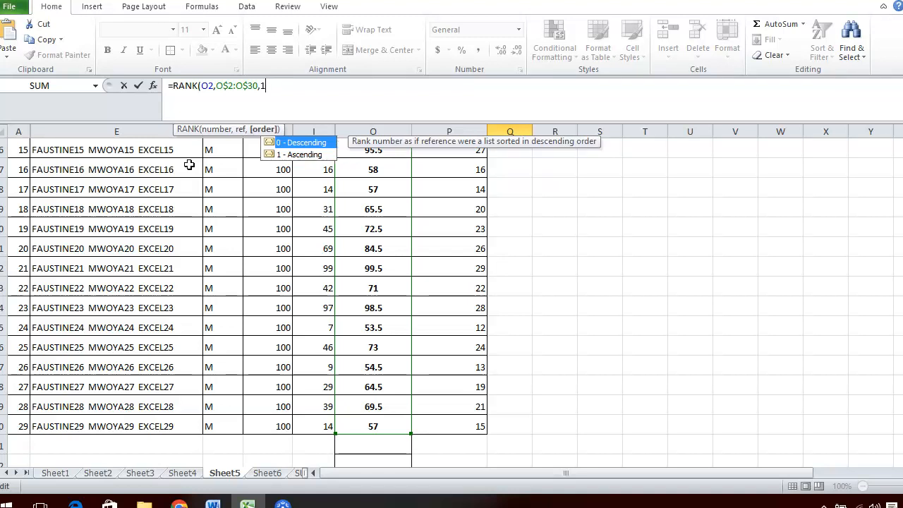
pyautogui.write(')')
pyautogui.press('Return')
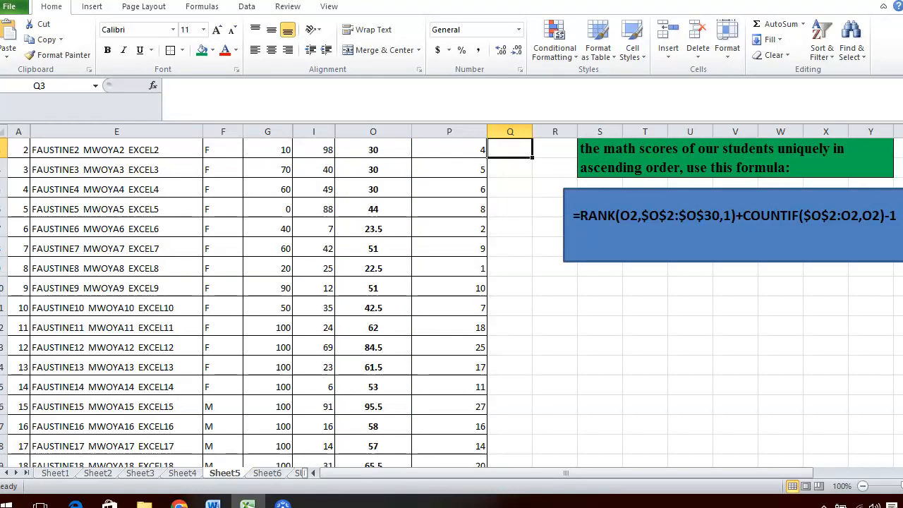
# Step: Fill the plain RANK formula from Q2 down to Q30
pyautogui.moveTo(902, 238); pyautogui.dragTo(902, 225)
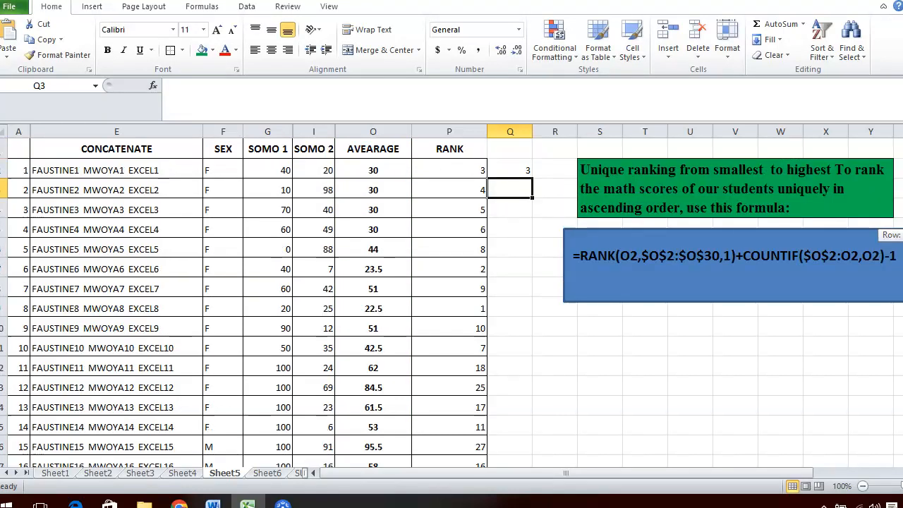
pyautogui.click(503, 173)
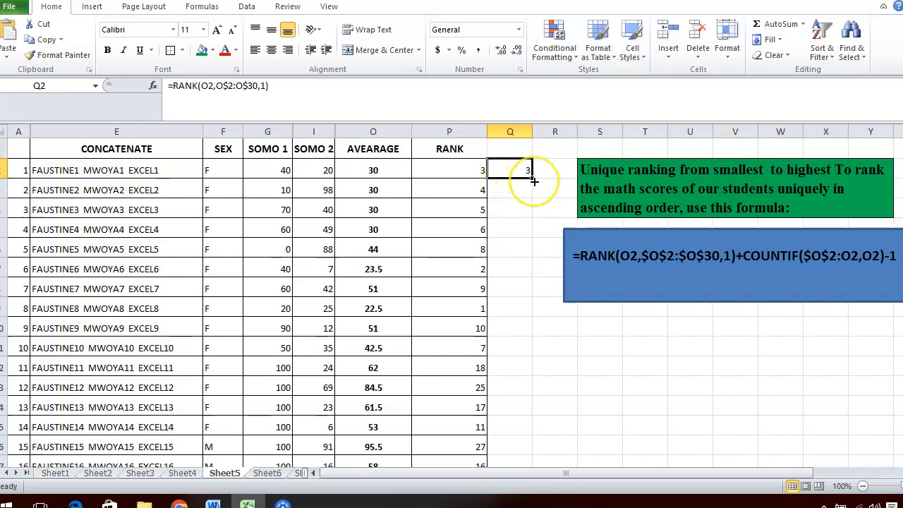
pyautogui.moveTo(531, 178); pyautogui.dragTo(501, 390)
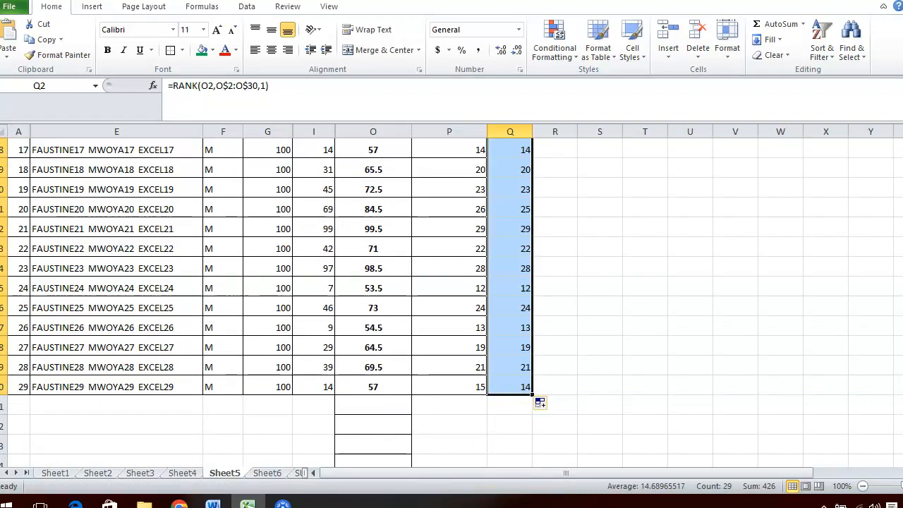
pyautogui.moveTo(902, 406); pyautogui.dragTo(902, 254)
pyautogui.click(690, 365)
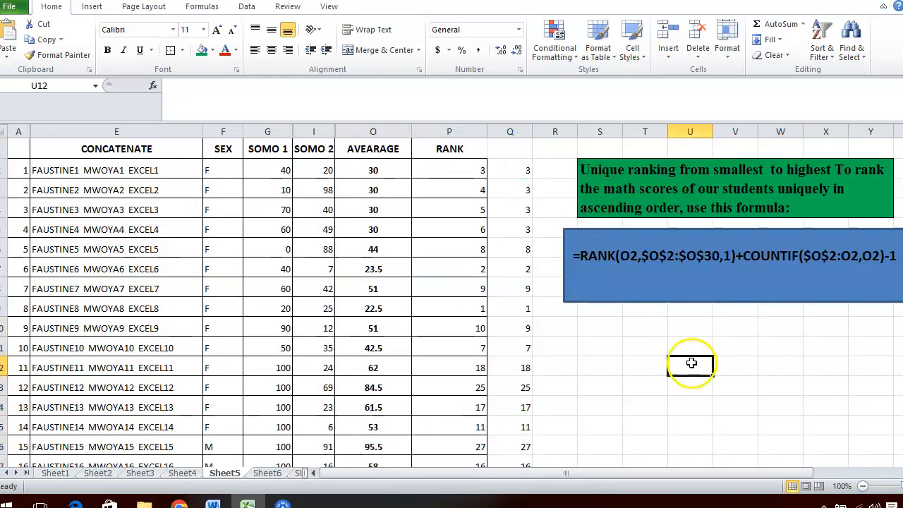
# Step: Inspect the plain RANK results in Q2:Q5 against the unique ranks in column P
pyautogui.click(522, 172)
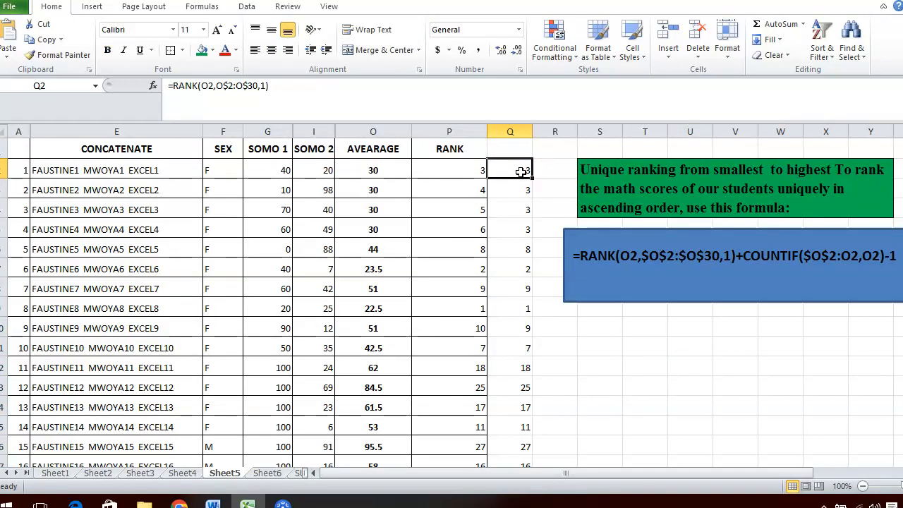
pyautogui.click(520, 171)
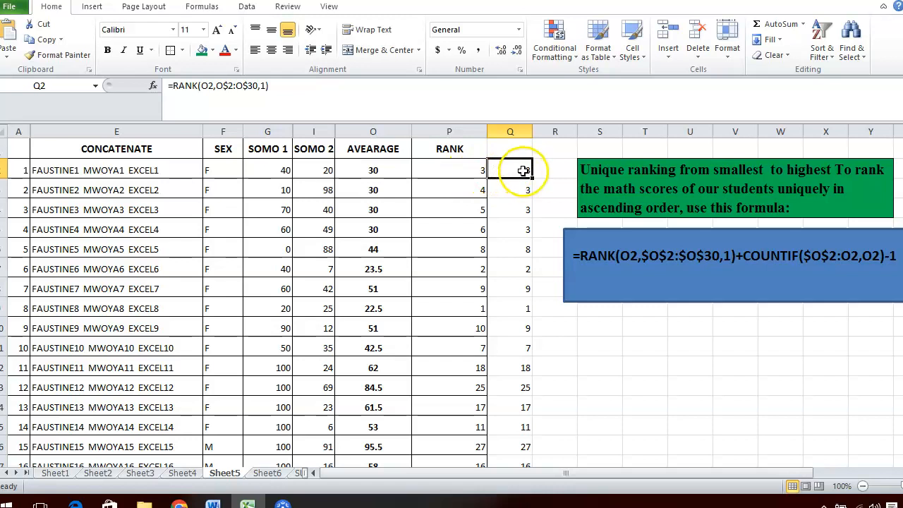
pyautogui.moveTo(521, 176); pyautogui.dragTo(529, 230)
pyautogui.click(519, 205)
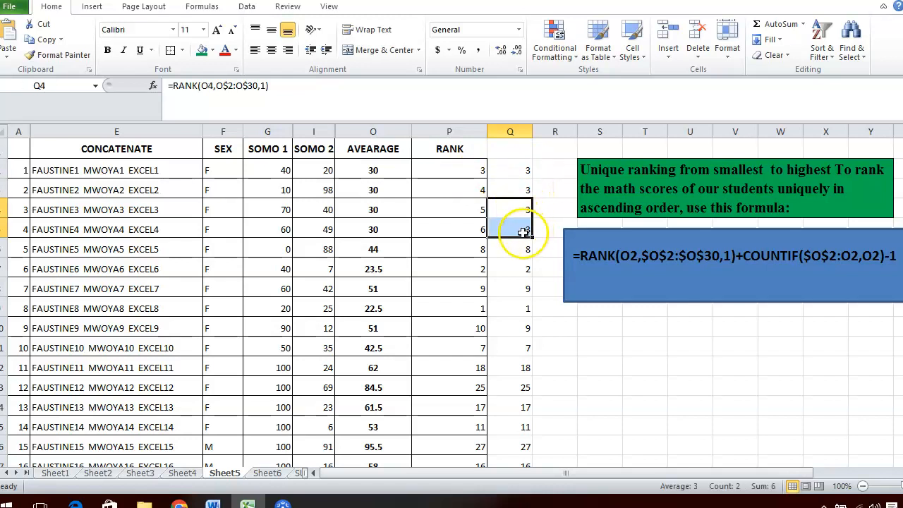
pyautogui.click(529, 230)
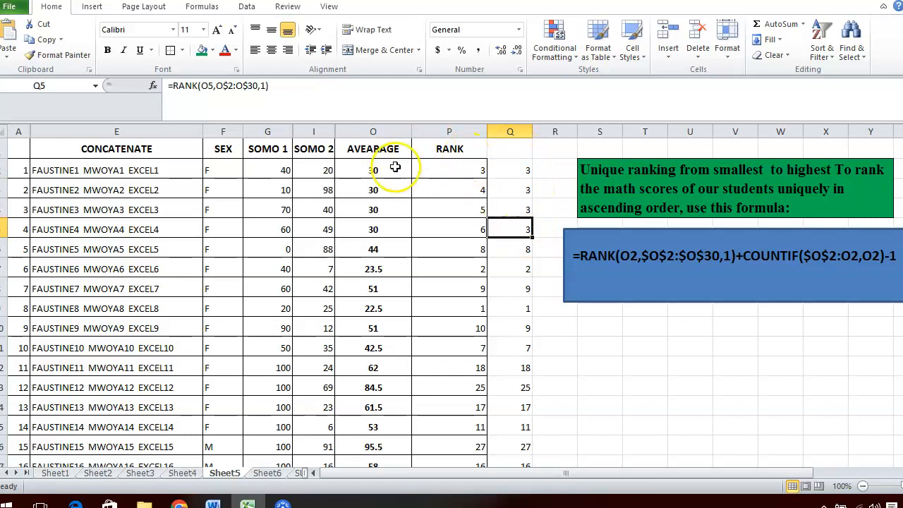